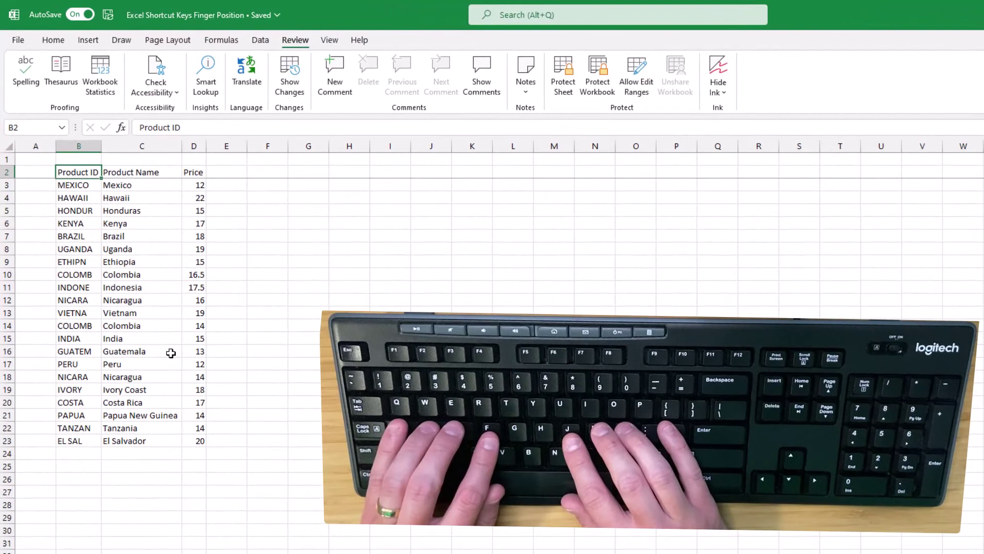
Copy Mexico's price 12 from D3 into F3 and strike it through
{"action": "key", "text": "Down"}
{"action": "key", "text": "Right"}
{"action": "key", "text": "Right"}
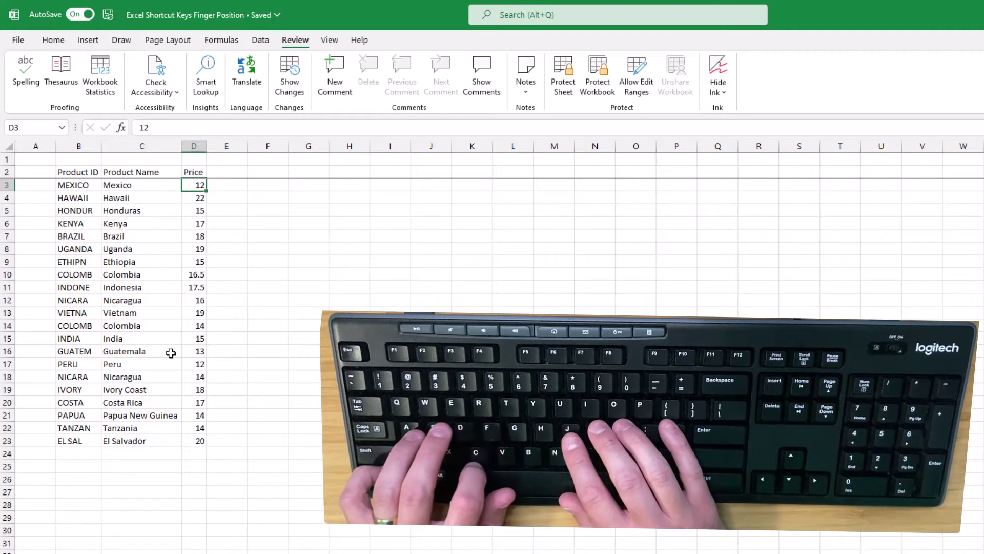
{"action": "key", "text": "ctrl+c"}
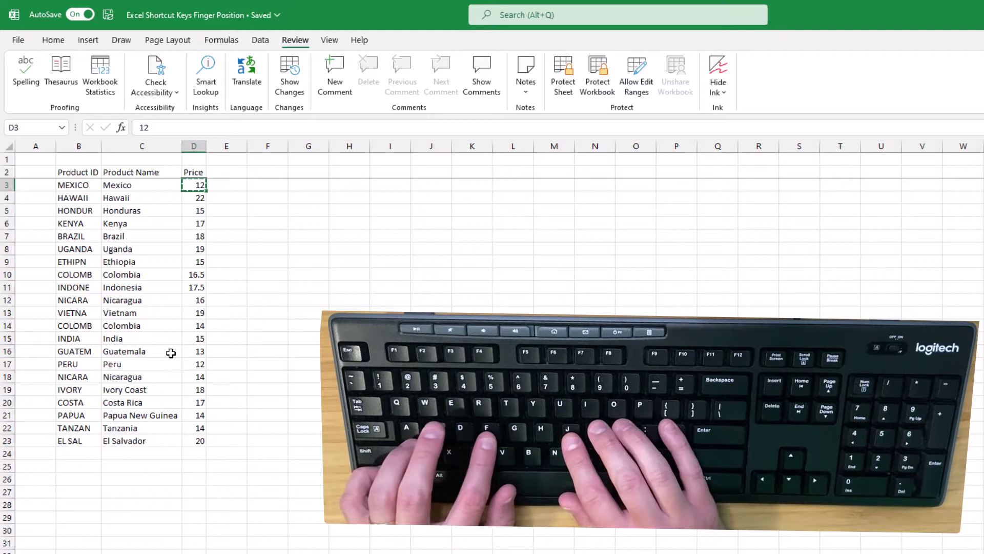
{"action": "key", "text": "Right"}
{"action": "key", "text": "Right"}
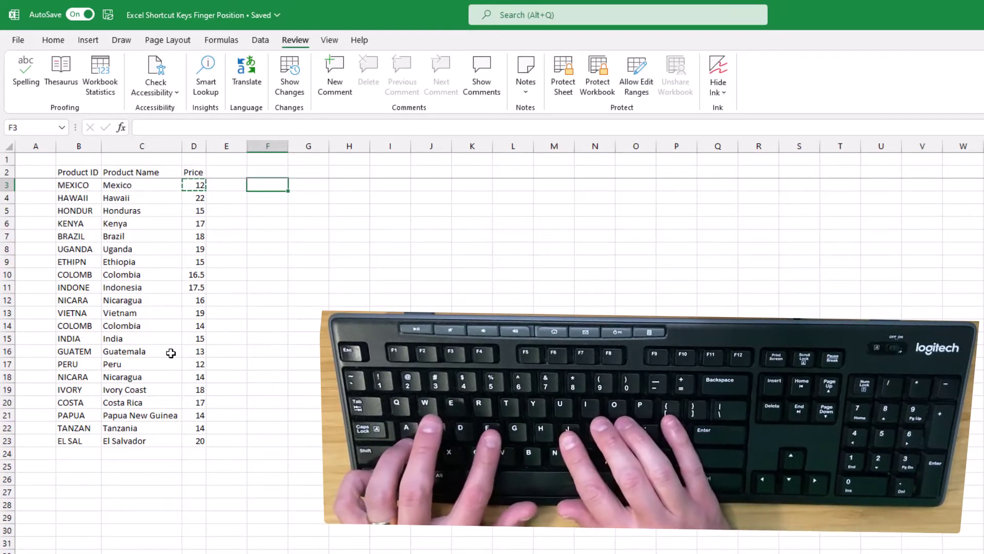
{"action": "key", "text": "ctrl+v"}
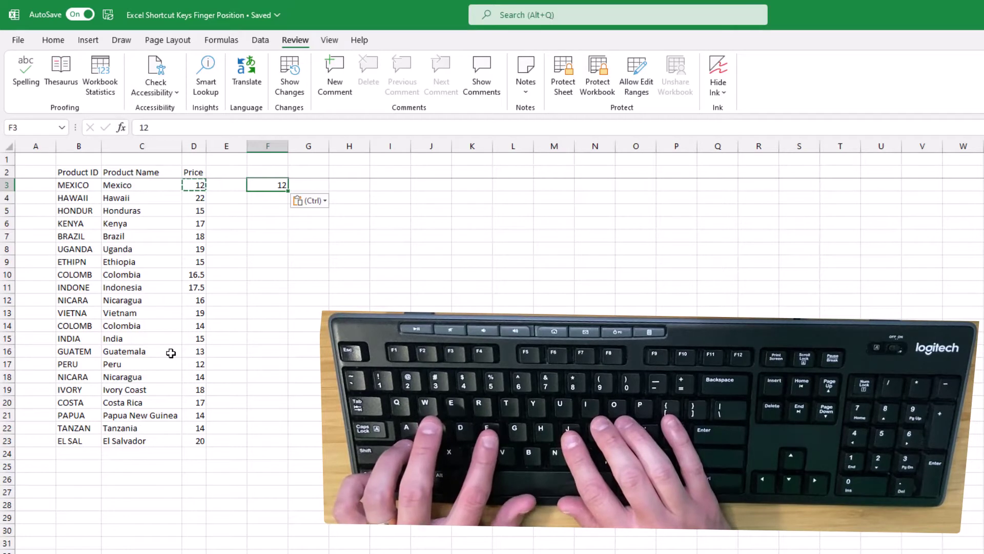
{"action": "key", "text": "ctrl+5"}
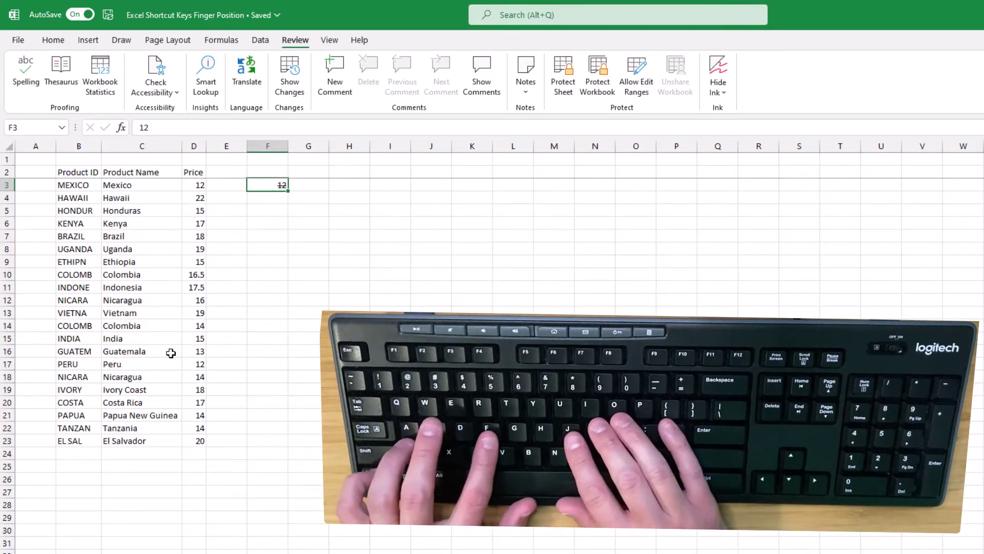
{"action": "key", "text": "ctrl+Left"}
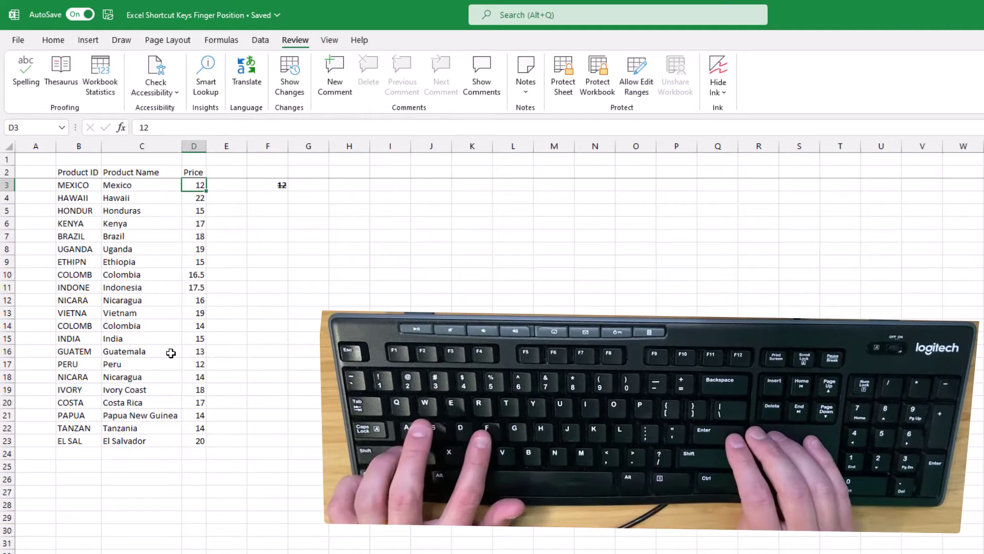
{"action": "key", "text": "Up"}
Select the product list B2:D23 and convert it into a table with headers
{"action": "key", "text": "ctrl+Left"}
{"action": "key", "text": "ctrl+shift+Right"}
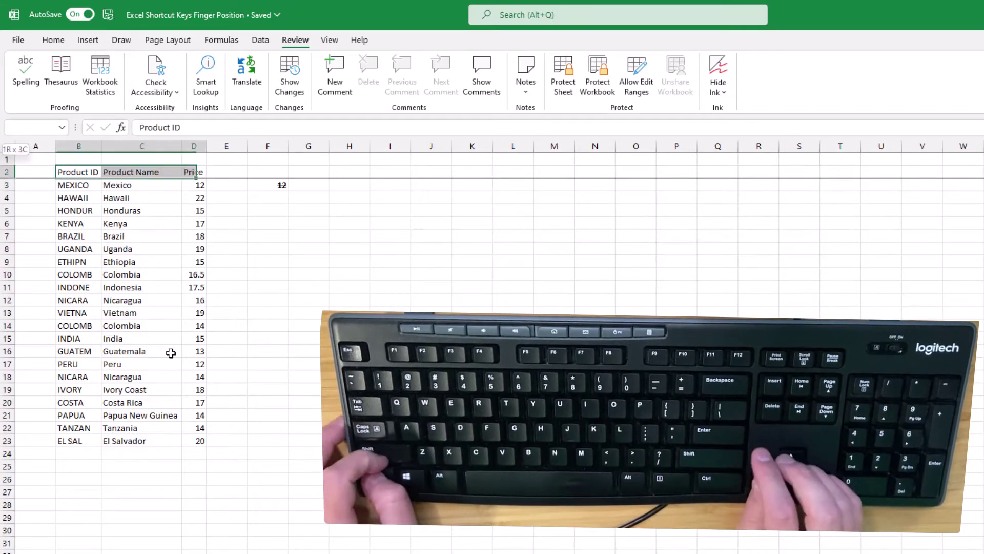
{"action": "key", "text": "ctrl+shift+Down"}
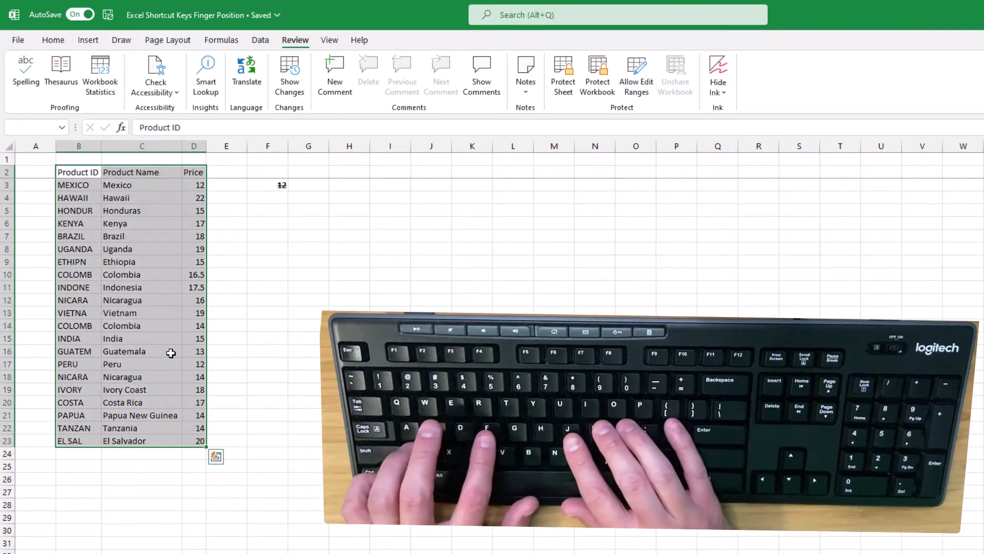
{"action": "key", "text": "ctrl+t"}
{"action": "key", "text": "Return"}
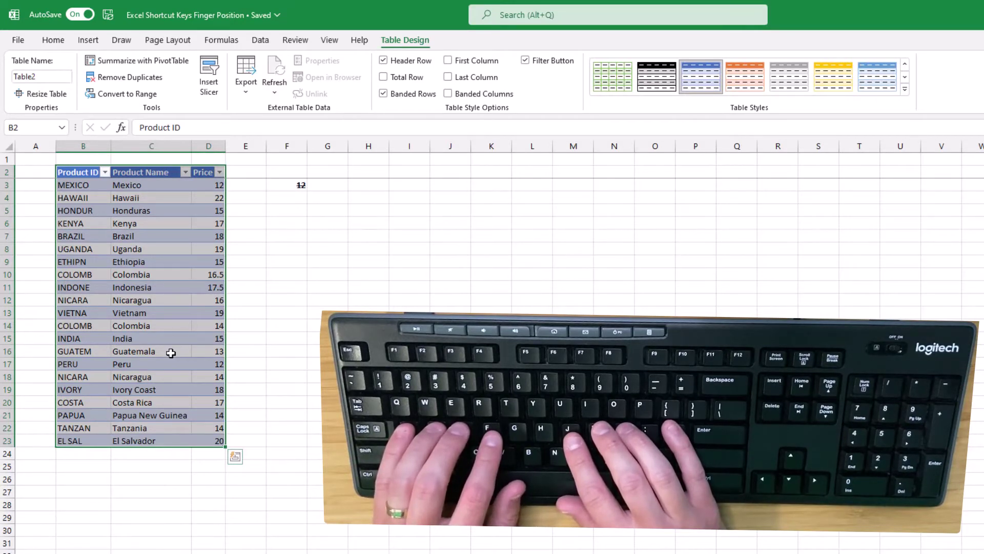
{"action": "key", "text": "Down"}
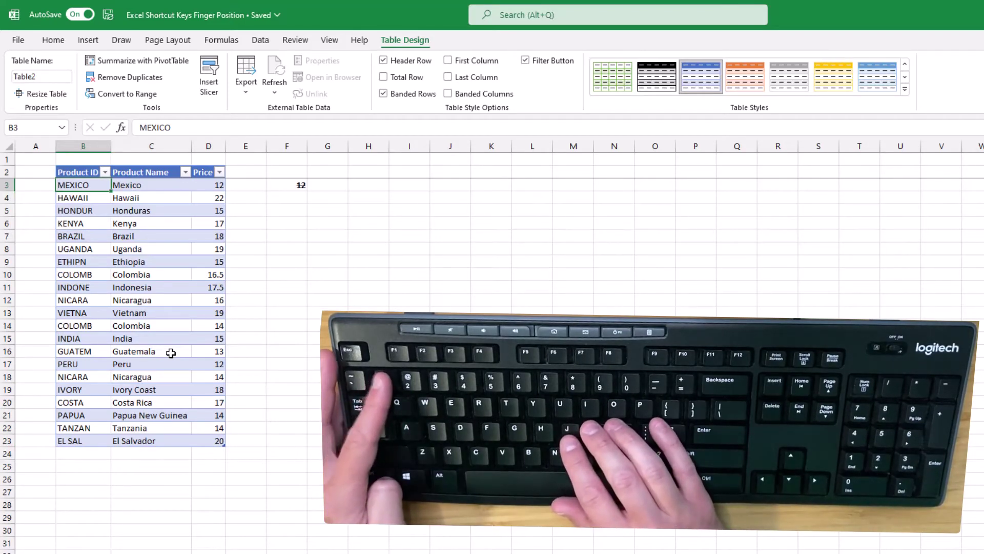
Format D3 as a two-decimal number (12.00) and D4 as currency ($22.00)
{"action": "key", "text": "ctrl+1"}
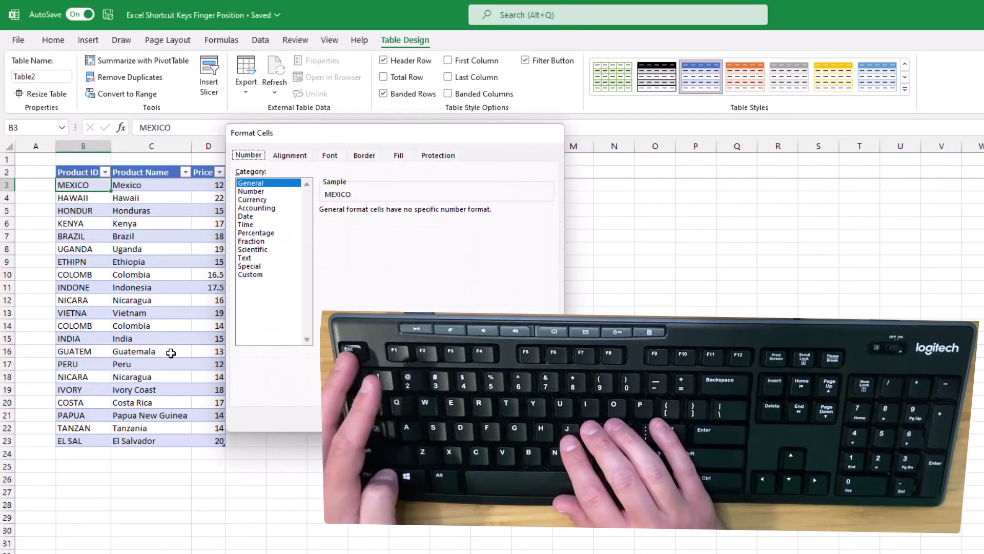
{"action": "key", "text": "Escape"}
{"action": "key", "text": "Tab"}
{"action": "key", "text": "Tab"}
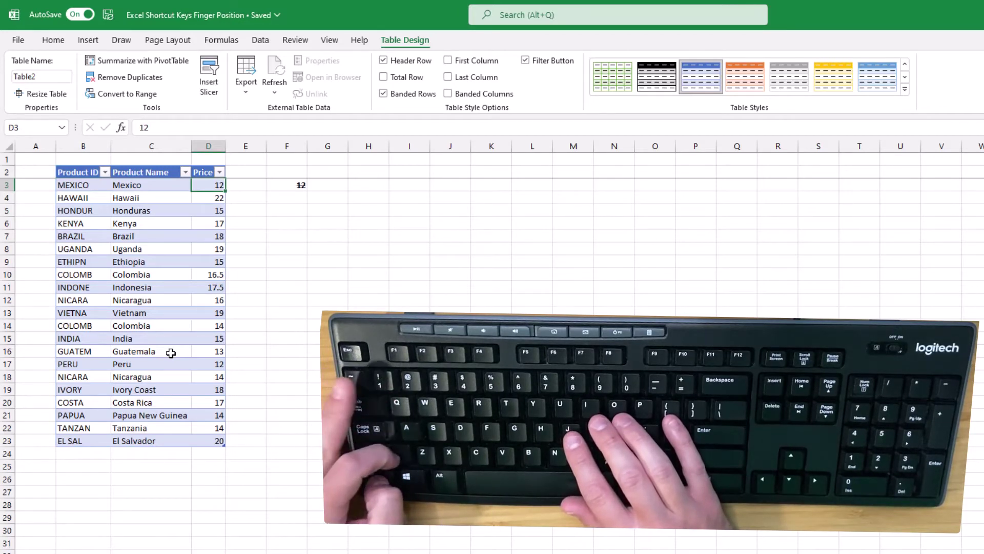
{"action": "key", "text": "ctrl+shift+1"}
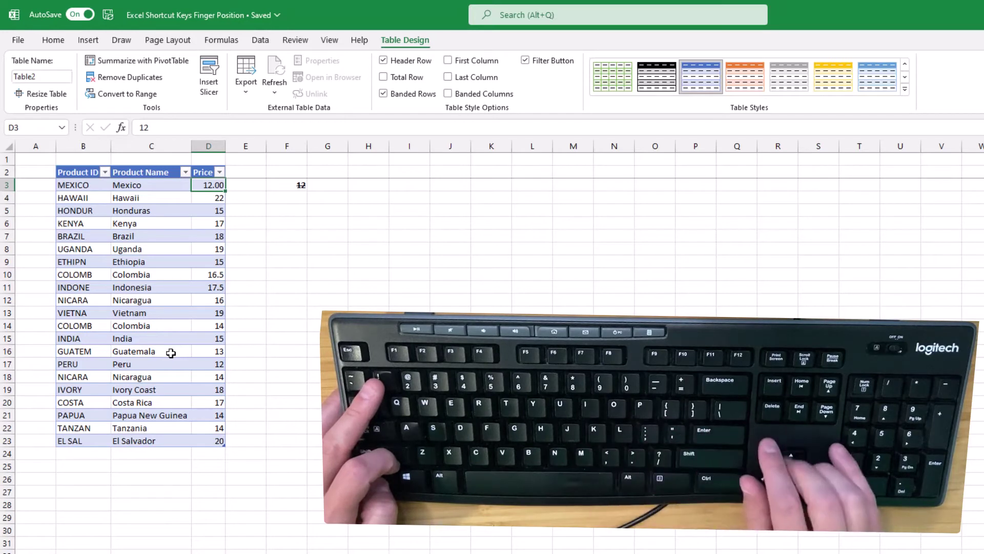
{"action": "key", "text": "Down"}
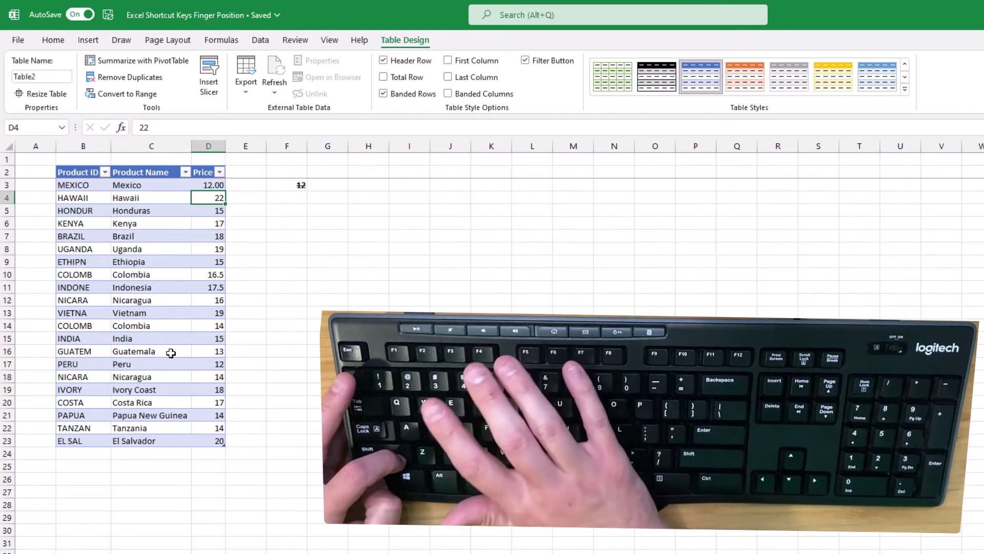
{"action": "key", "text": "ctrl+shift+4"}
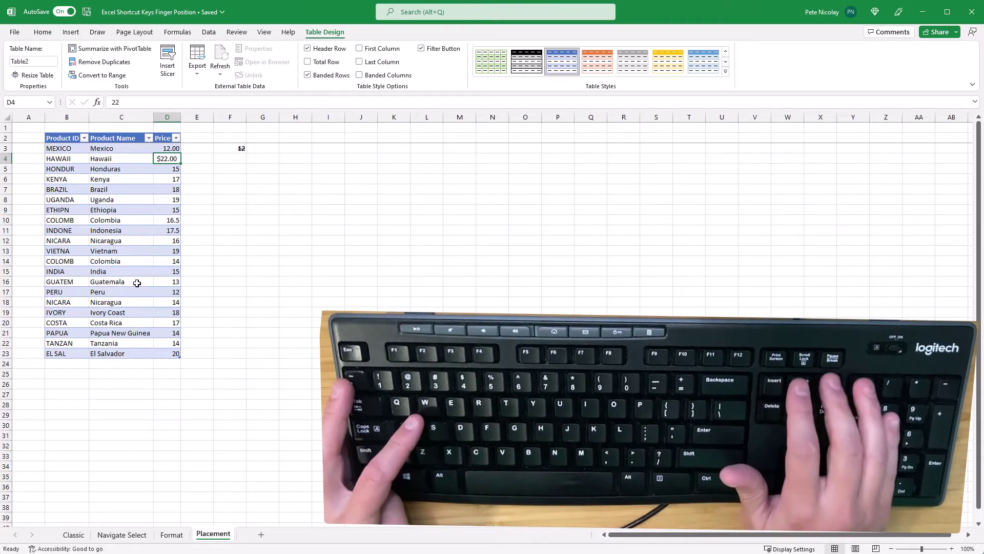
{"action": "key", "text": "ctrl+Page_Up"}
{"action": "key", "text": "ctrl+Page_Up"}
{"action": "key", "text": "ctrl+Page_Up"}
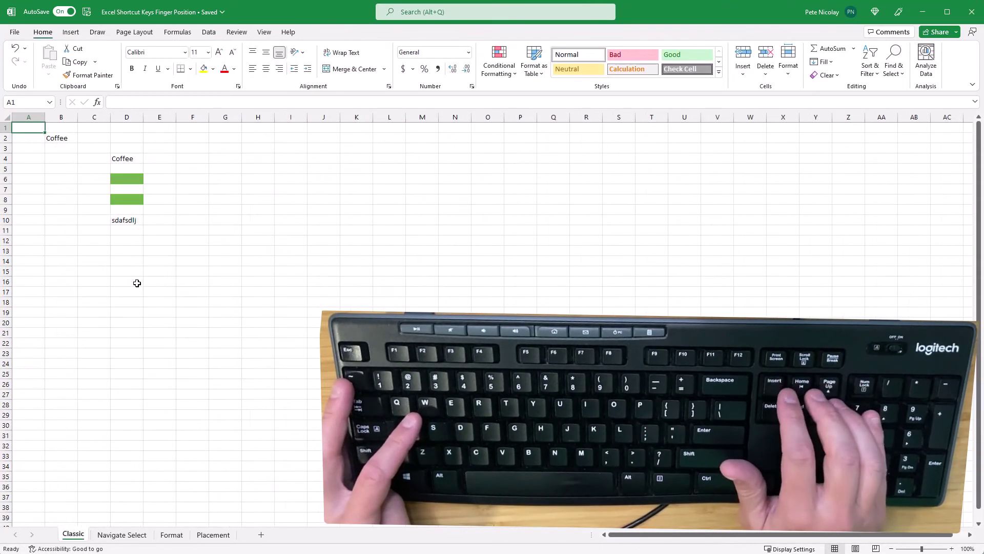
{"action": "key", "text": "ctrl+Page_Down"}
{"action": "key", "text": "ctrl+Page_Down"}
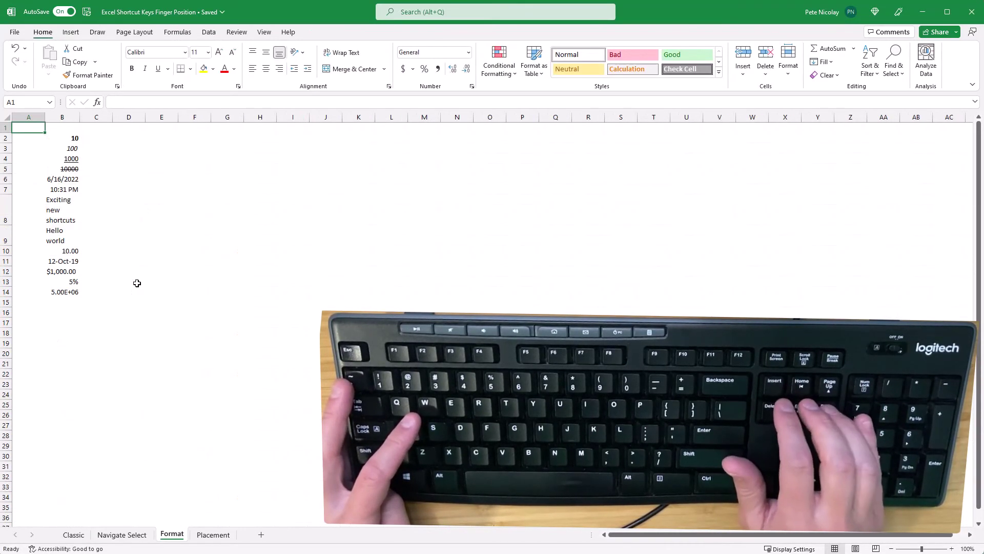
{"action": "key", "text": "ctrl+Page_Down"}
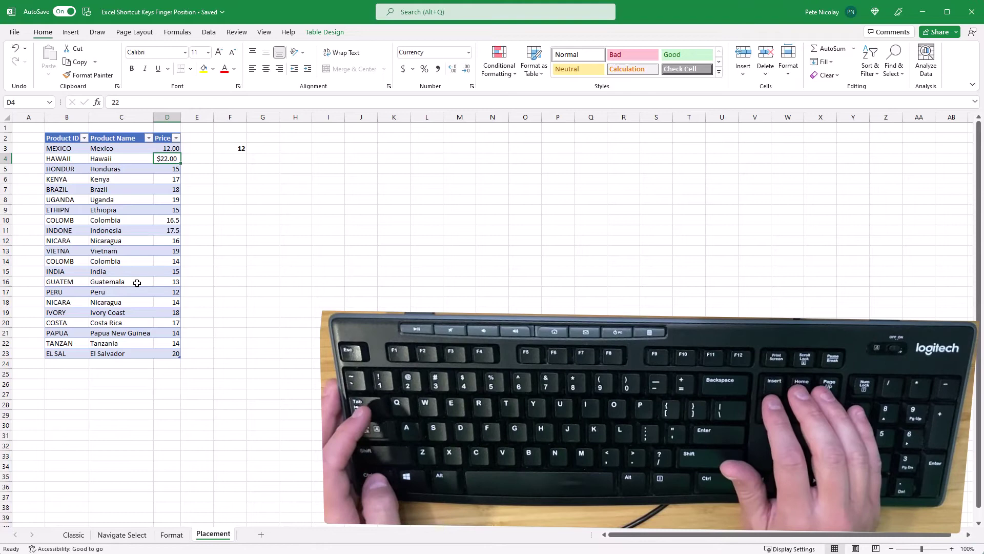
{"action": "key", "text": "ctrl+n"}
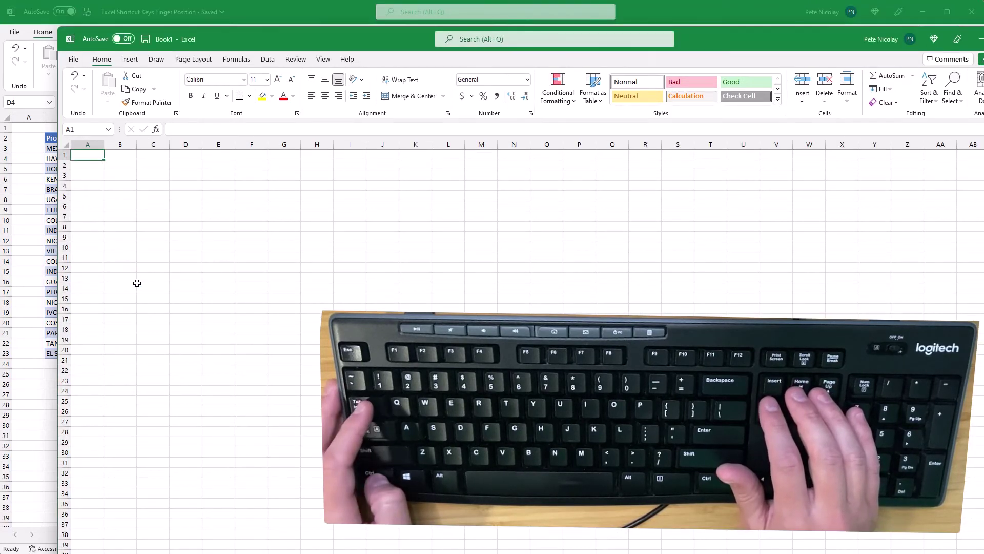
{"action": "key", "text": "ctrl+Tab"}
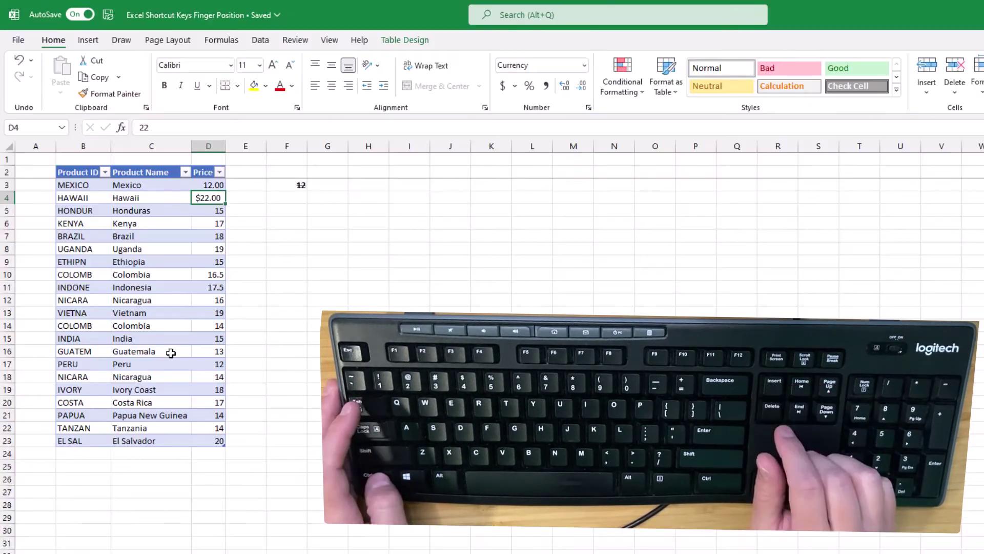
{"action": "key", "text": "ctrl+Up"}
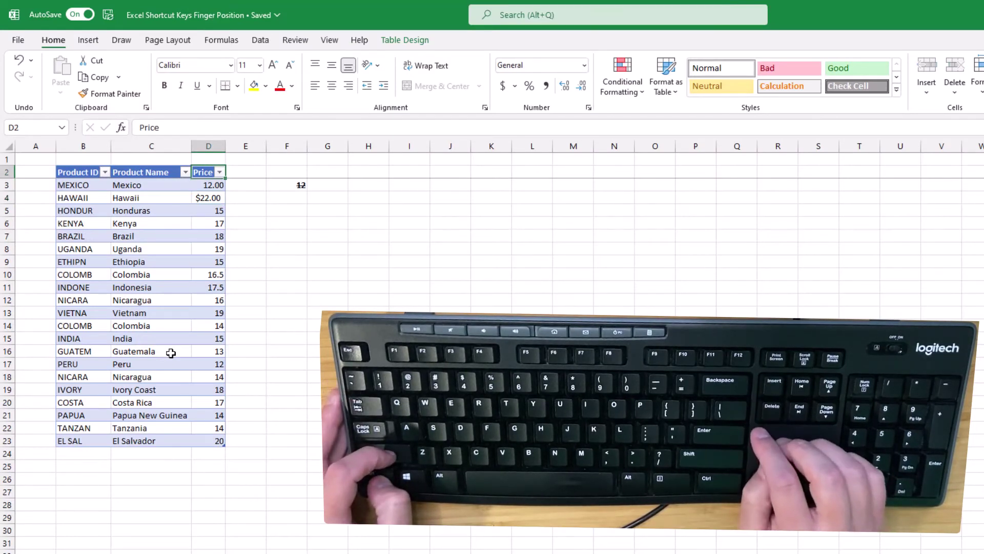
Select the whole table B2:D23, then return to the Product ID header in B2
{"action": "key", "text": "ctrl+shift+Left"}
{"action": "key", "text": "ctrl+shift+Down"}
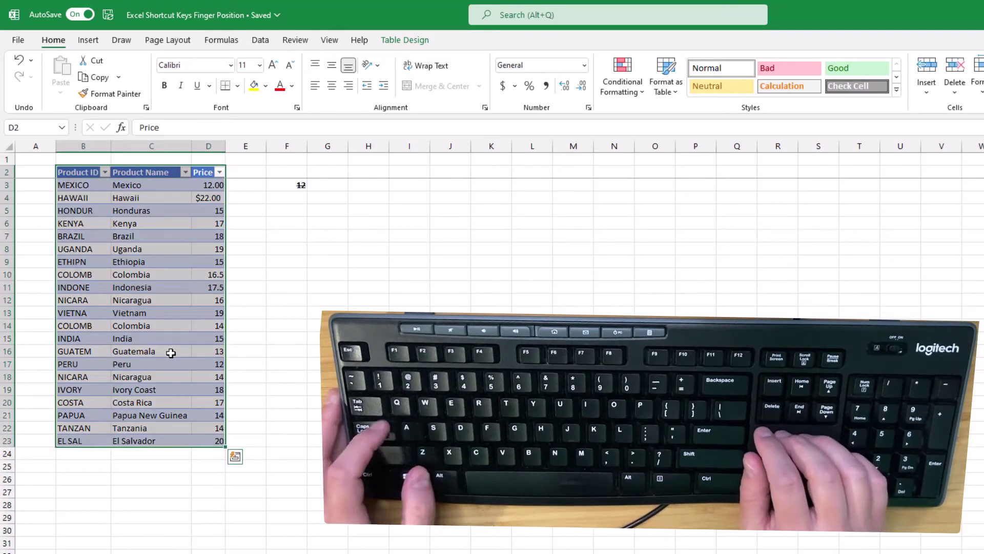
{"action": "key", "text": "Up"}
{"action": "key", "text": "Left"}
{"action": "key", "text": "Left"}
{"action": "key", "text": "Down"}
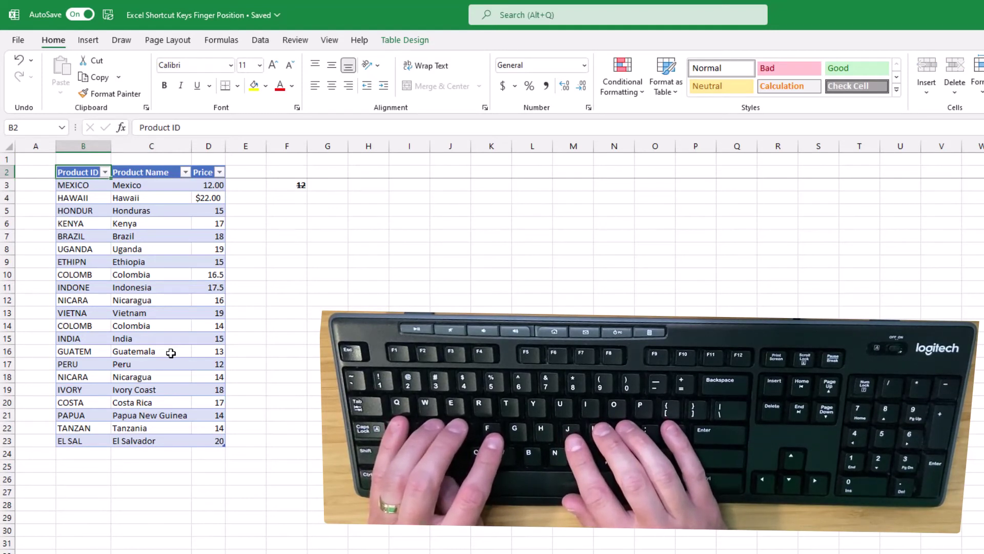
Copy MEXICO in B3 and paste it back as a plain value
{"action": "key", "text": "Down"}
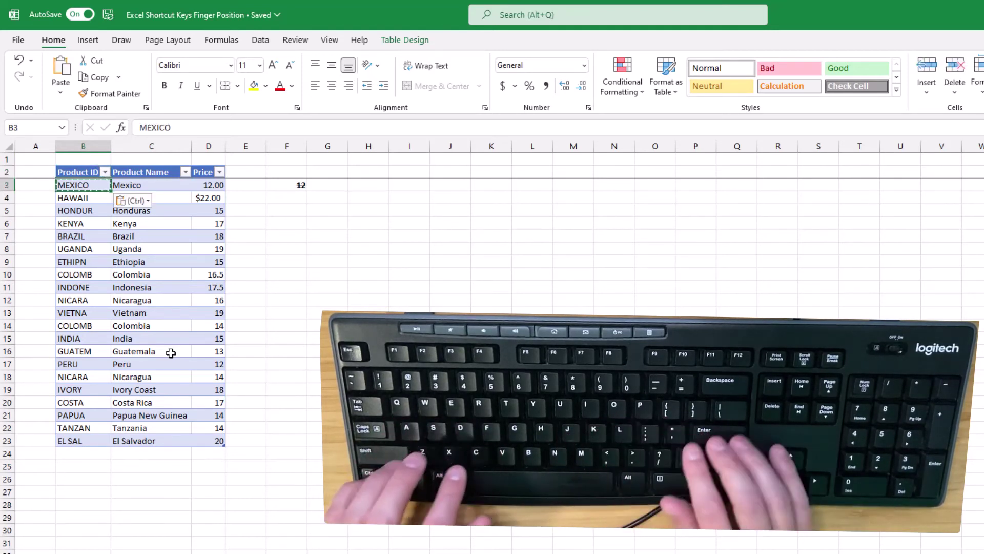
{"action": "key", "text": "ctrl+c"}
{"action": "key", "text": "alt"}
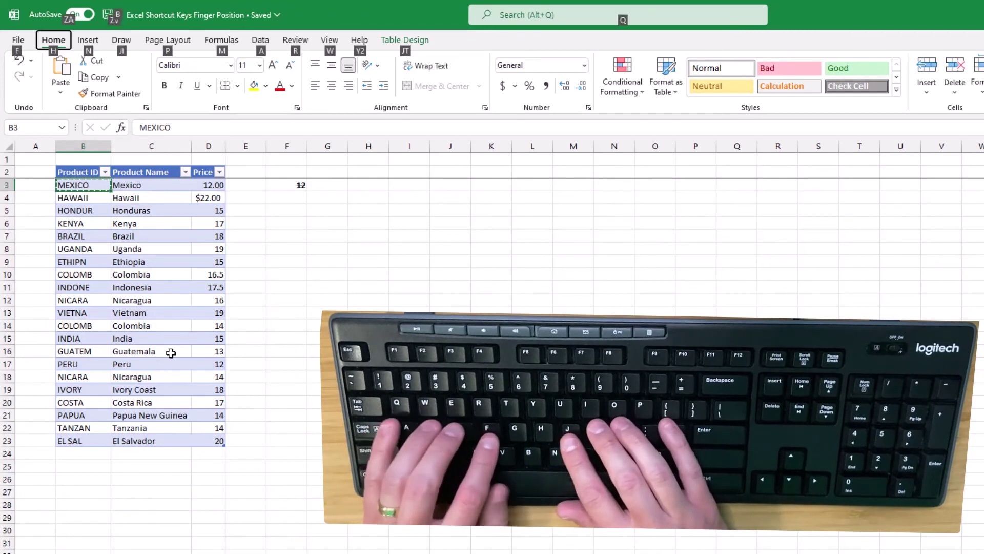
{"action": "key", "text": "h"}
{"action": "key", "text": "v"}
{"action": "key", "text": "s"}
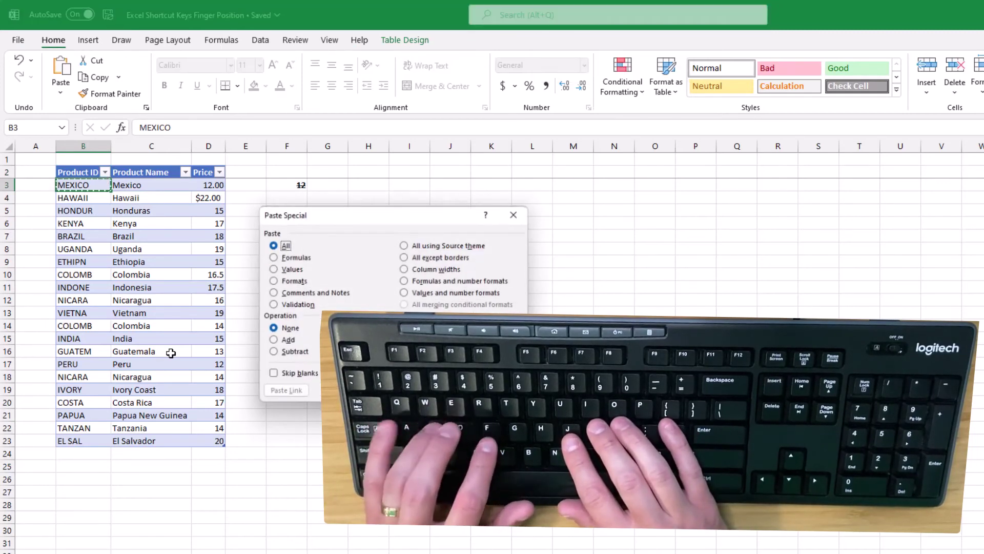
{"action": "key", "text": "v"}
{"action": "key", "text": "Return"}
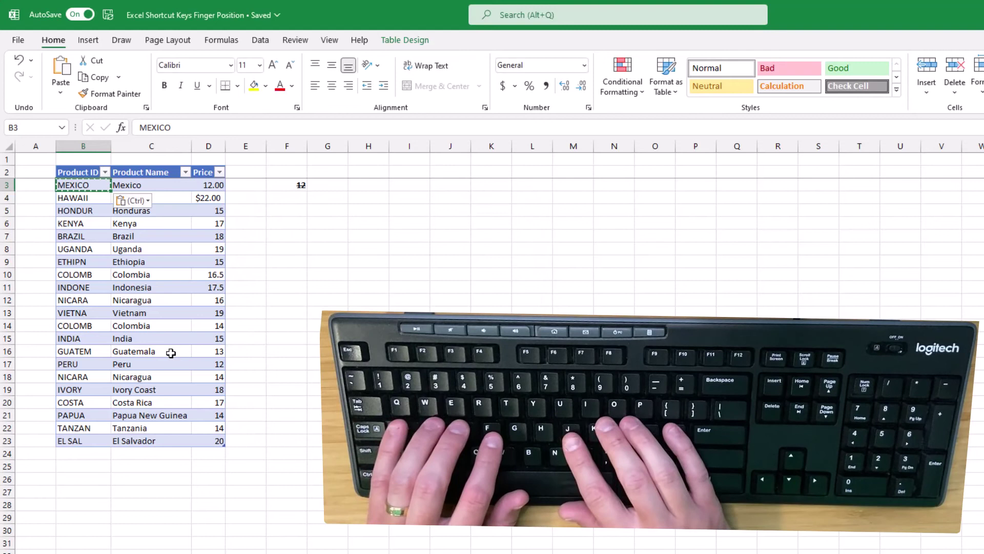
Bring up the View tab's command shortcuts, then dismiss them
{"action": "key", "text": "alt+w"}
{"action": "key", "text": "alt"}
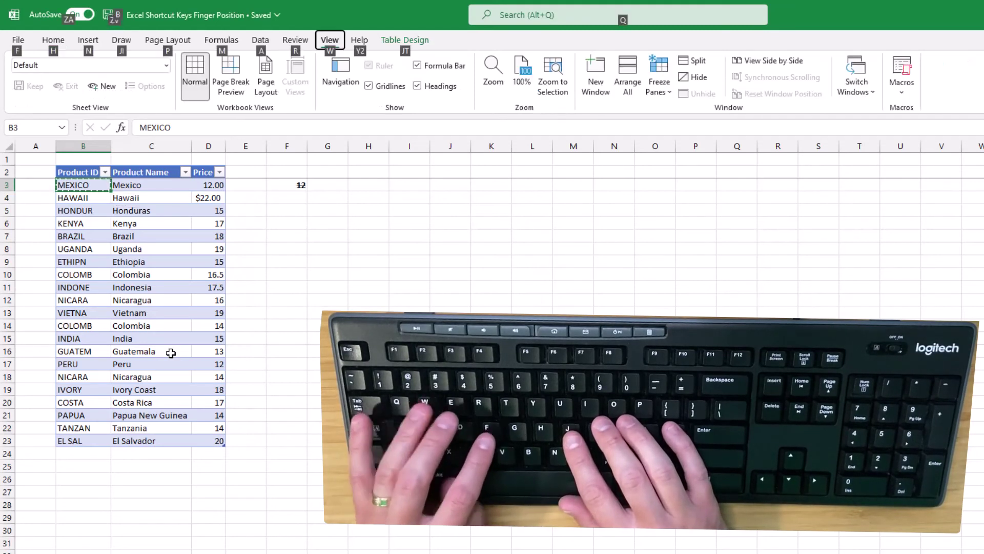
{"action": "key", "text": "w"}
{"action": "key", "text": "Escape"}
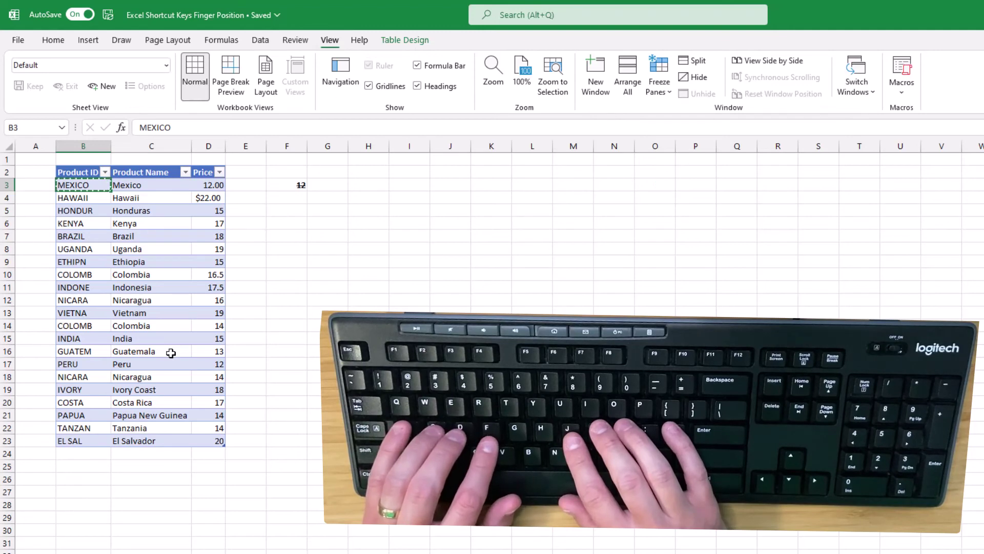
Select the entire product table and show its print preview, then close it
{"action": "key", "text": "Up"}
{"action": "key", "text": "ctrl+a"}
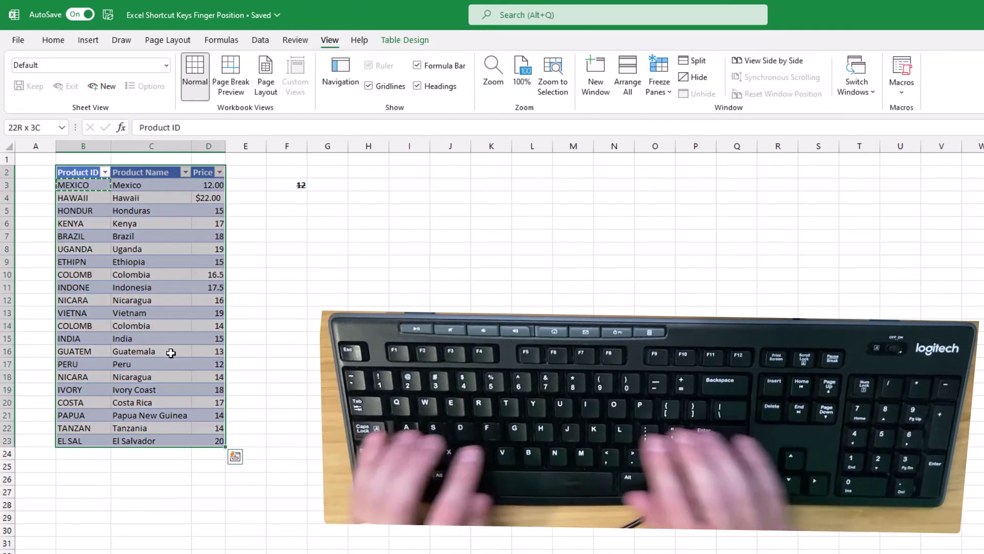
{"action": "key", "text": "alt"}
{"action": "key", "text": "p"}
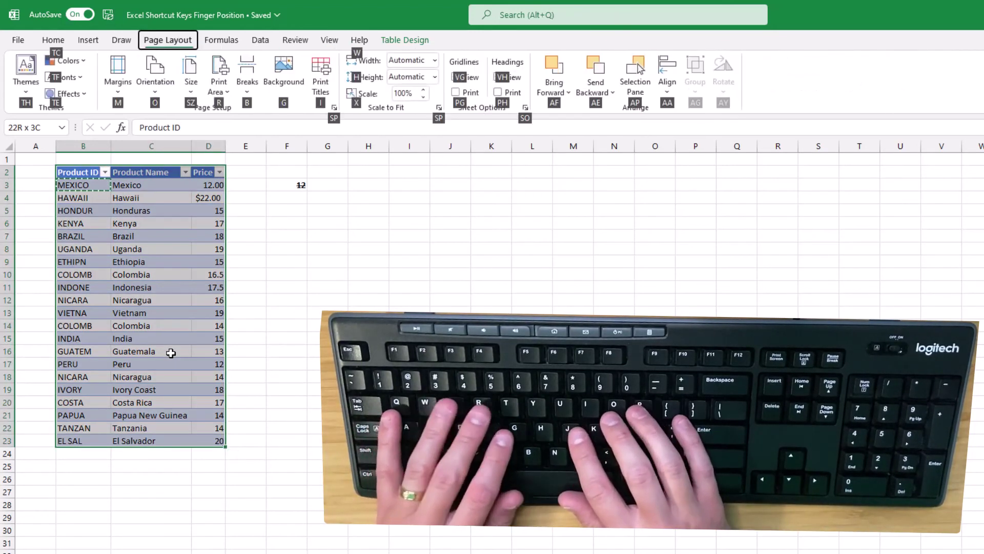
{"action": "key", "text": "Escape"}
{"action": "key", "text": "ctrl+p"}
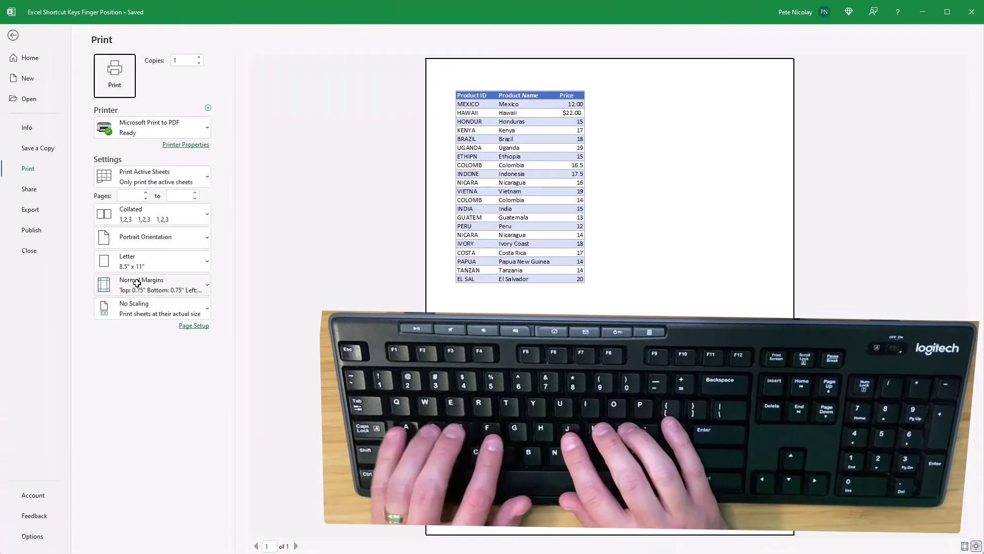
{"action": "key", "text": "Escape"}
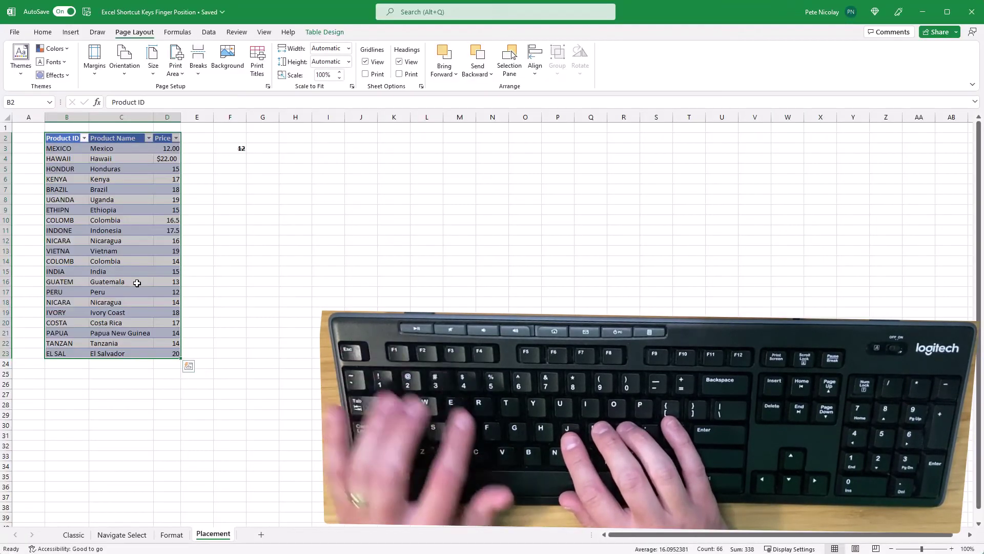
Browse the sheet tab colour choices to light orange, then bring up the Review tab
{"action": "key", "text": "alt"}
{"action": "key", "text": "h"}
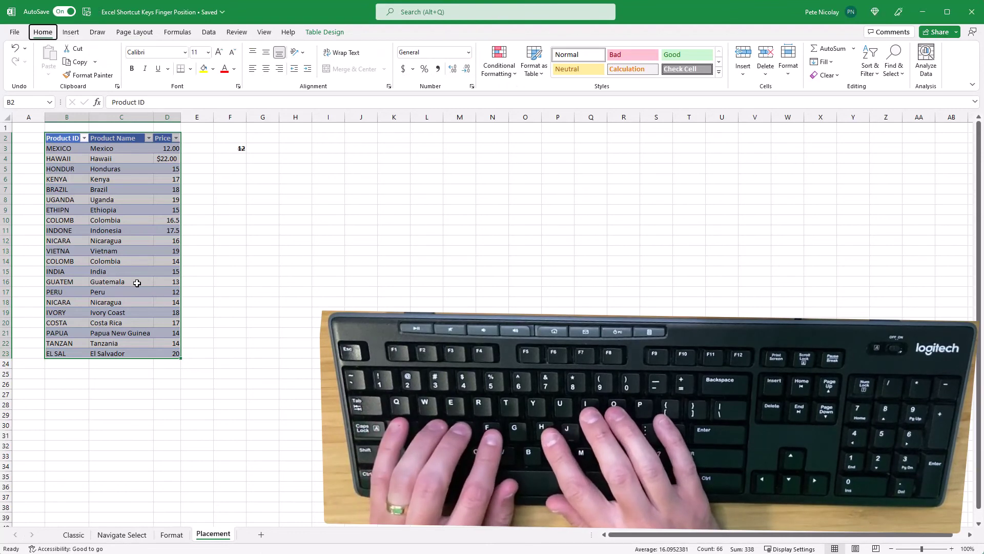
{"action": "key", "text": "o"}
{"action": "key", "text": "t"}
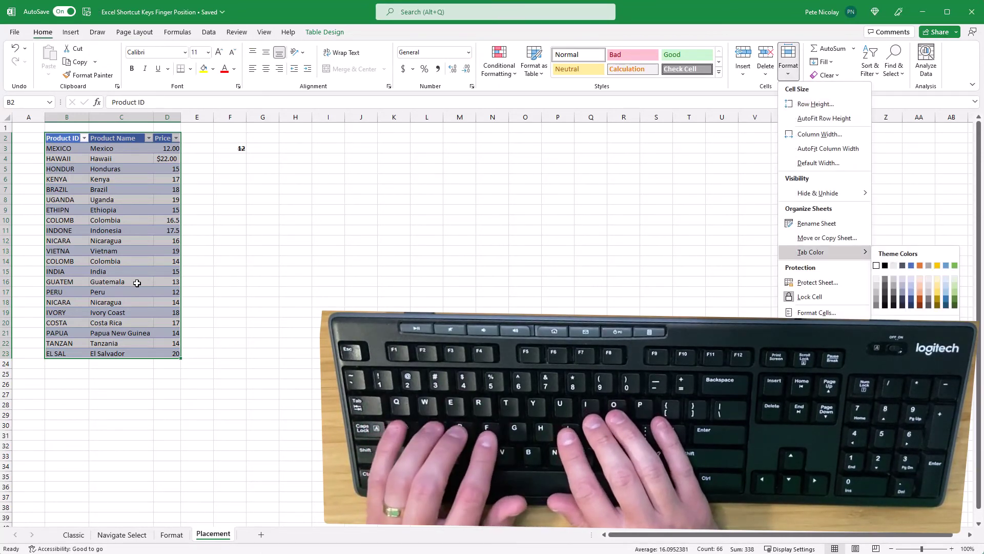
{"action": "key", "text": "Right"}
{"action": "key", "text": "Right"}
{"action": "key", "text": "Right"}
{"action": "key", "text": "Right"}
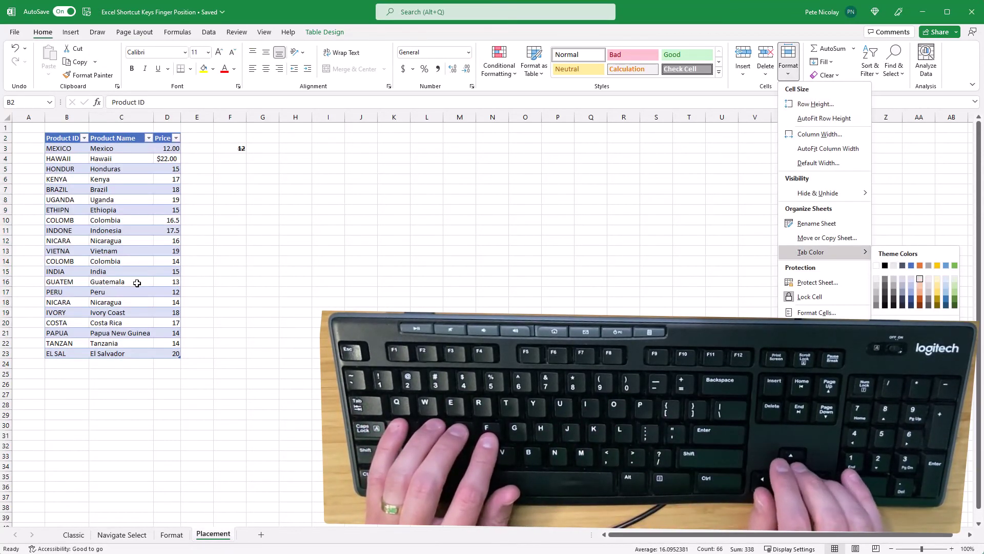
{"action": "key", "text": "Return"}
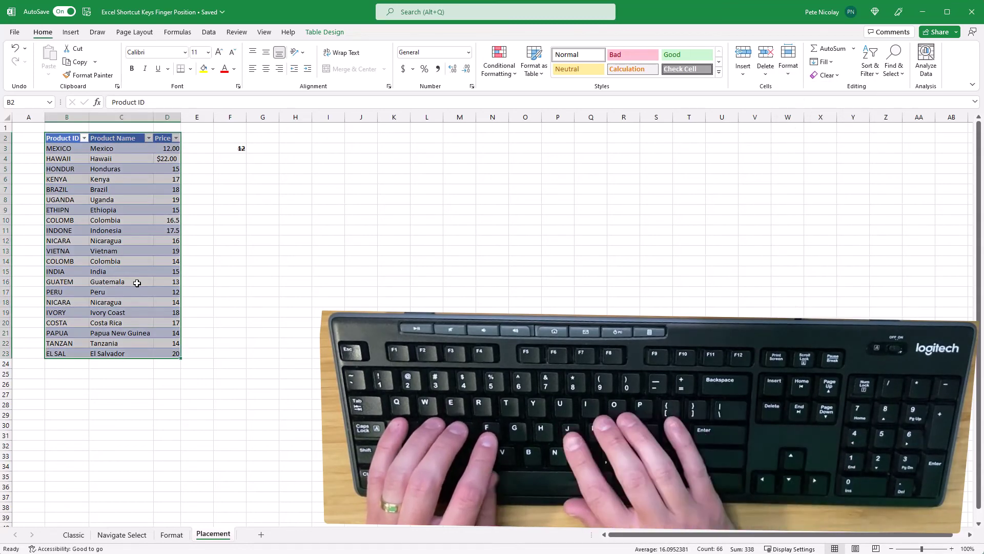
{"action": "key", "text": "alt+r"}
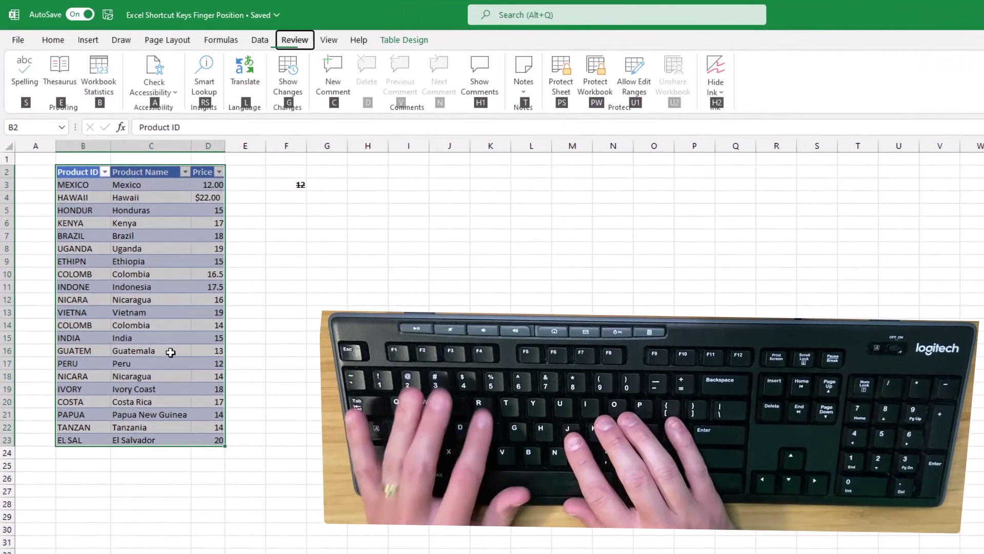
{"action": "key", "text": "Escape"}
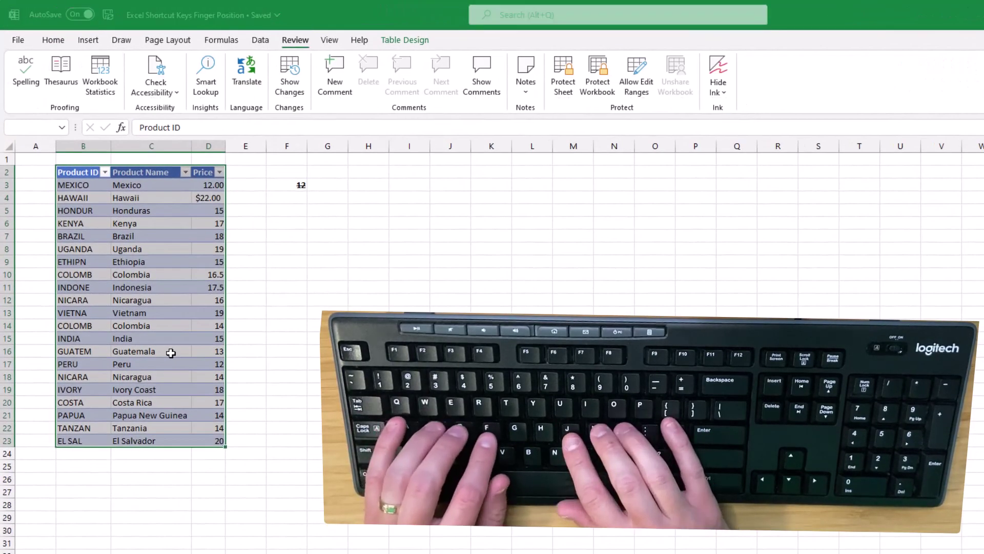
Change D5's formula to =+SUM($D$6:$D$12), making the range absolute
{"action": "key", "text": "Right"}
{"action": "key", "text": "Right"}
{"action": "key", "text": "Down"}
{"action": "key", "text": "Down"}
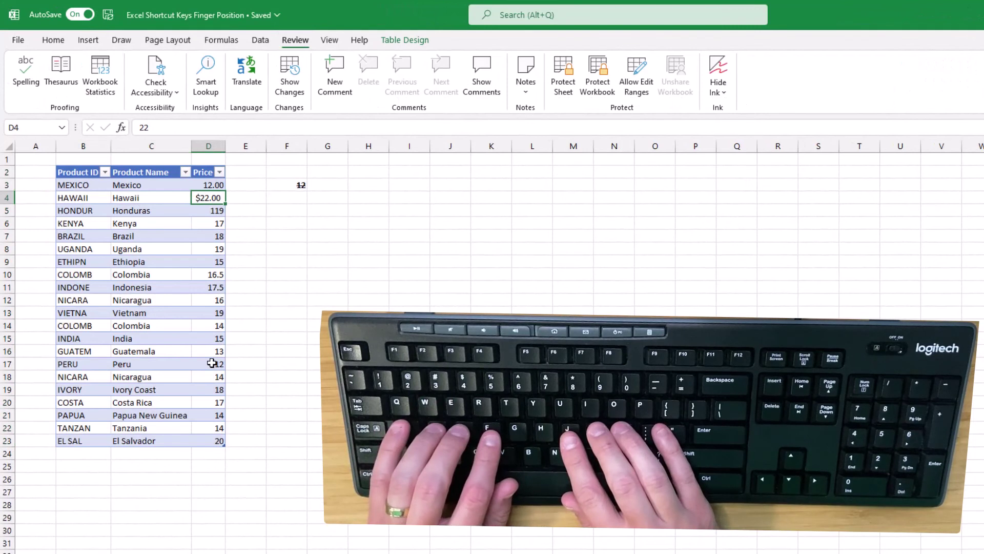
{"action": "key", "text": "Down"}
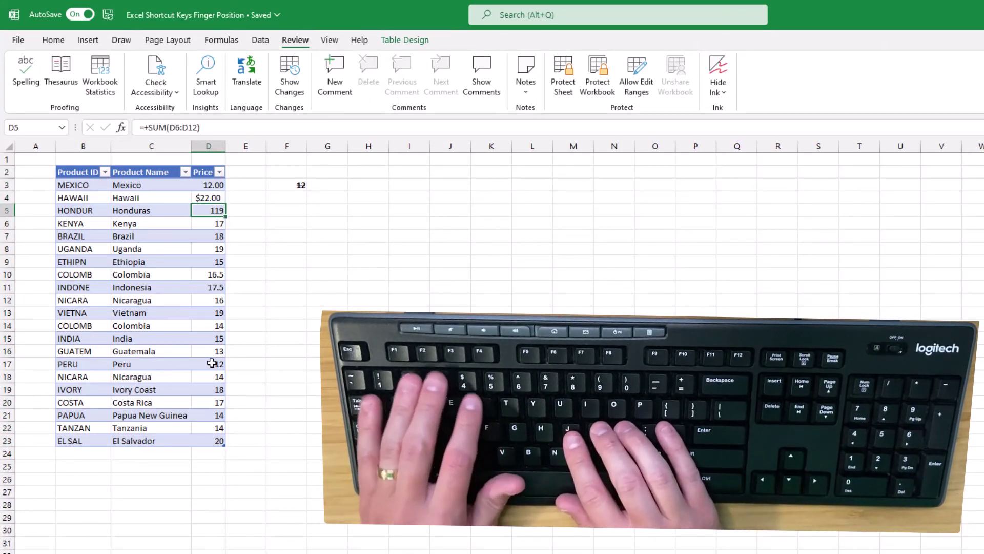
{"action": "key", "text": "F2"}
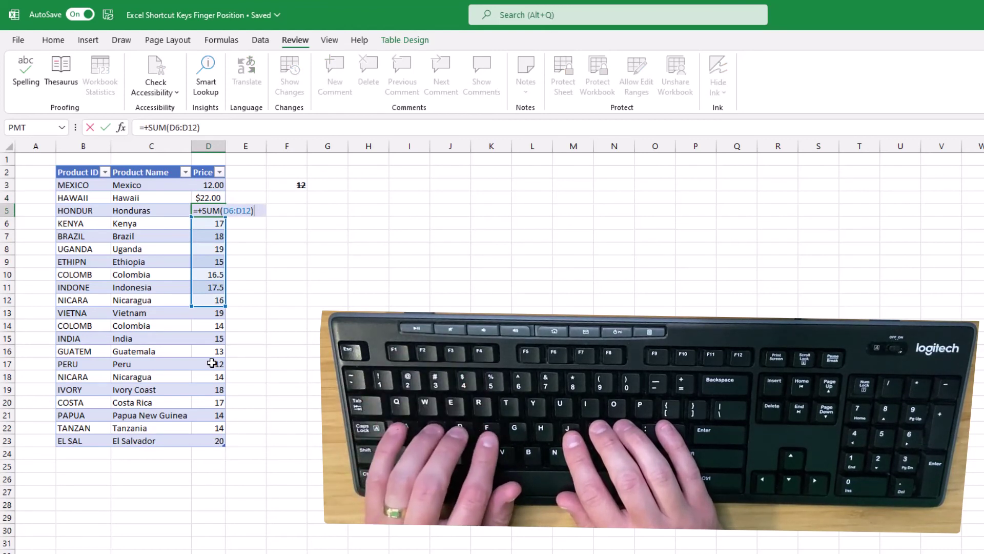
{"action": "key", "text": "shift+Left"}
{"action": "key", "text": "shift+Left"}
{"action": "key", "text": "shift+Left"}
{"action": "key", "text": "shift+Left"}
{"action": "key", "text": "shift+Left"}
{"action": "key", "text": "shift+Left"}
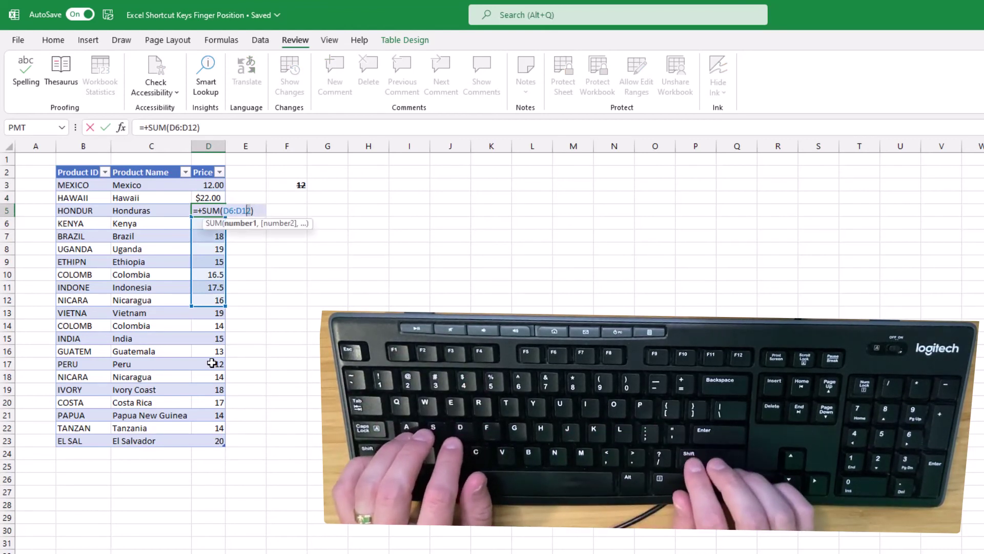
{"action": "key", "text": "shift+Left"}
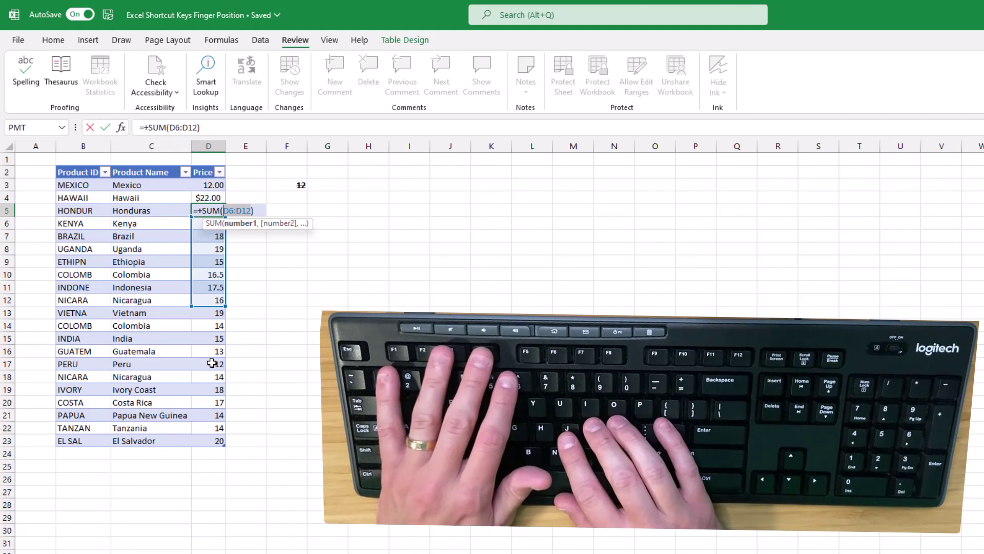
{"action": "key", "text": "F4"}
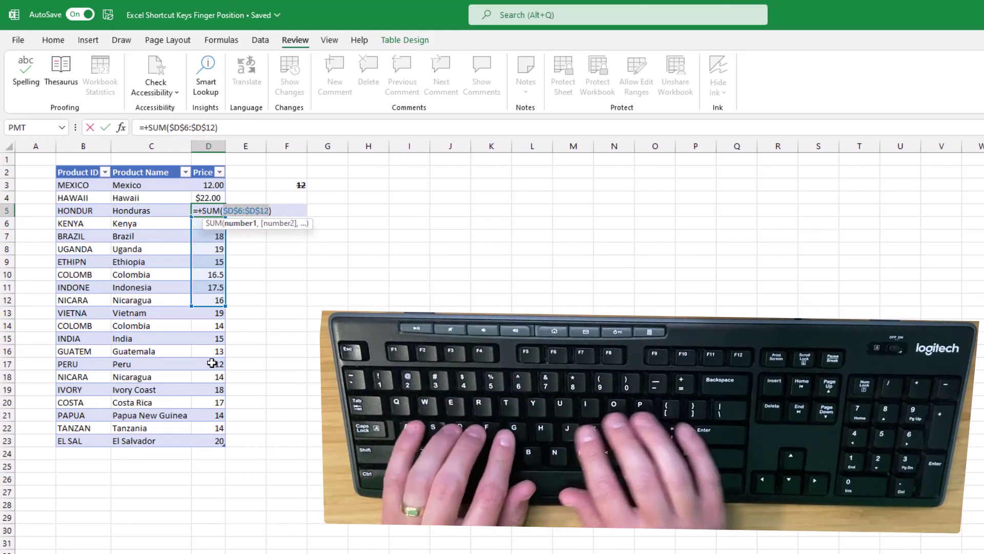
{"action": "key", "text": "Return"}
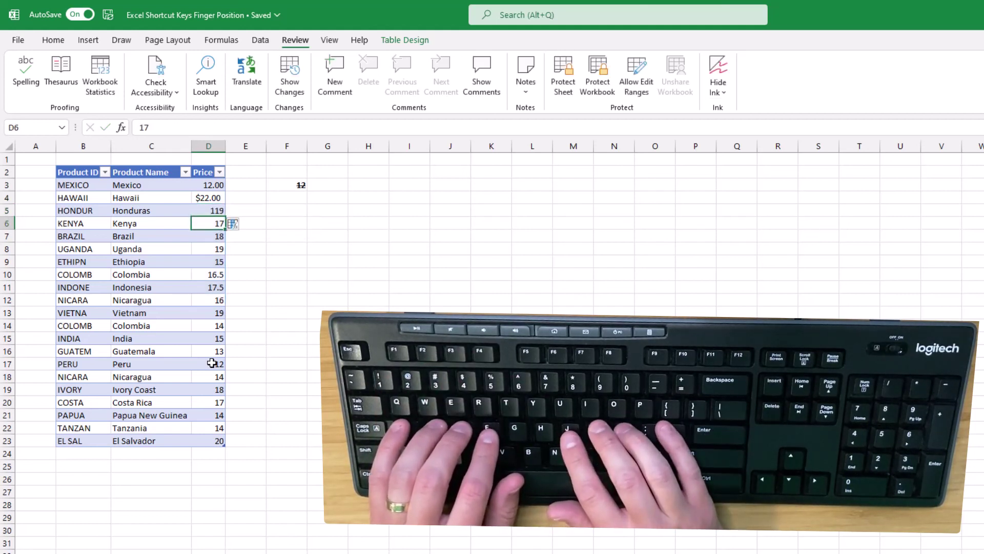